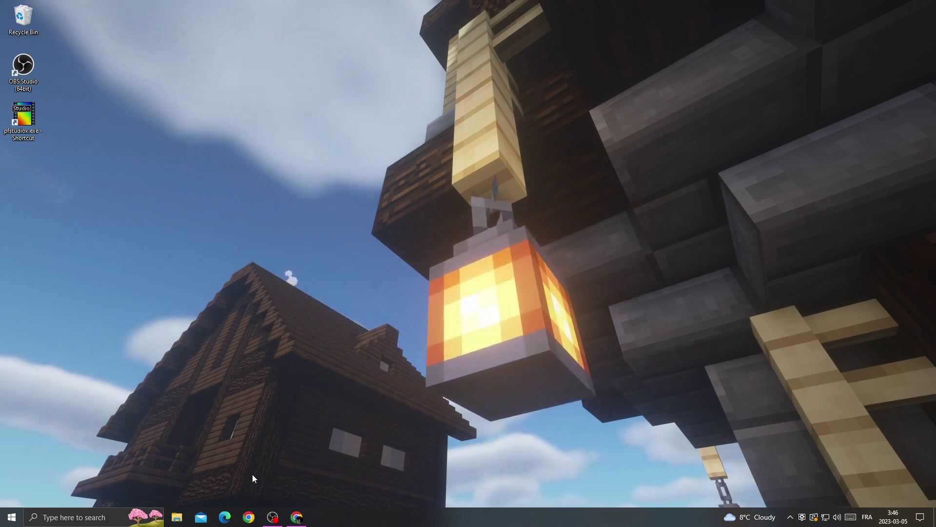
# Step: Lower the speaker volume to 74 using the taskbar tray slider
pyautogui.click(838, 518)
pyautogui.moveTo(904, 494); pyautogui.dragTo(876, 494)
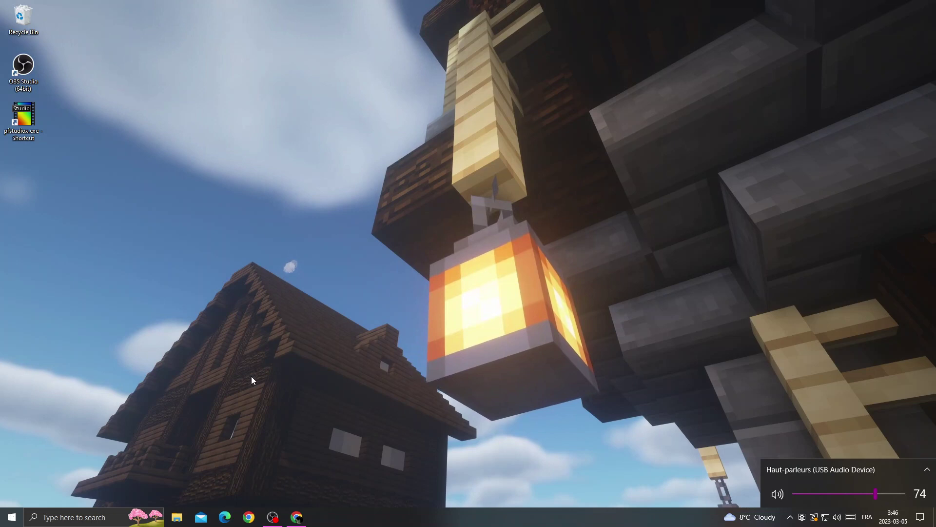
# Step: Run %appdata% from the Run dialog to open the Roaming folder in File Explorer
pyautogui.click(80, 518)
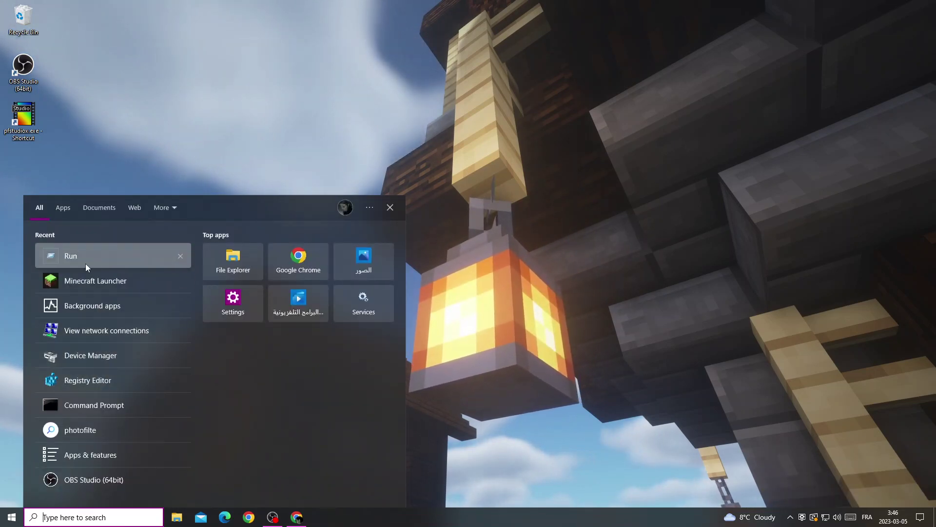
pyautogui.write('run')
pyautogui.press('Return')
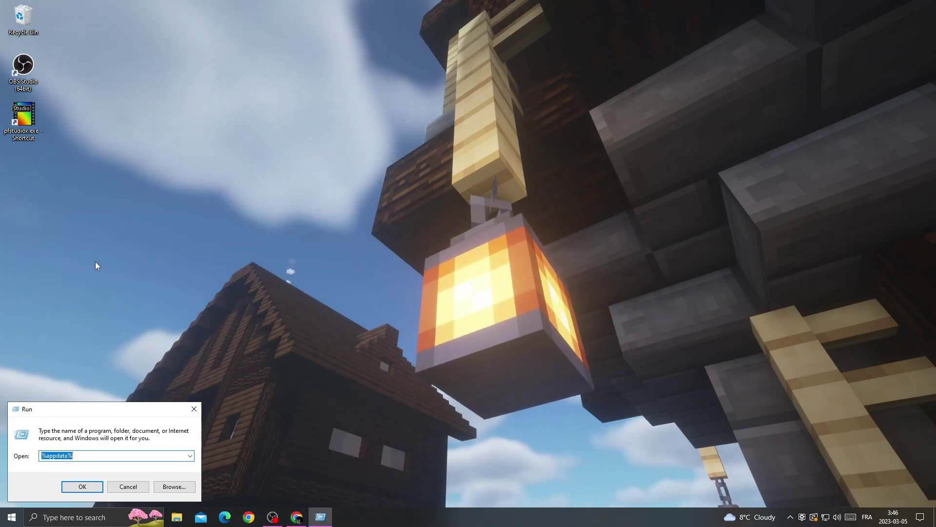
pyautogui.moveTo(102, 408); pyautogui.dragTo(572, 114)
pyautogui.click(561, 161)
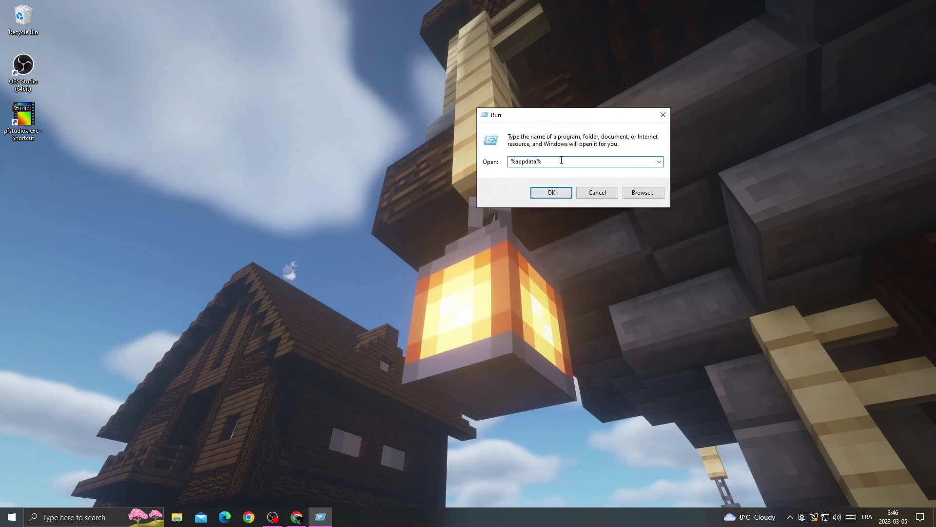
pyautogui.doubleClick(561, 161)
pyautogui.click(520, 161)
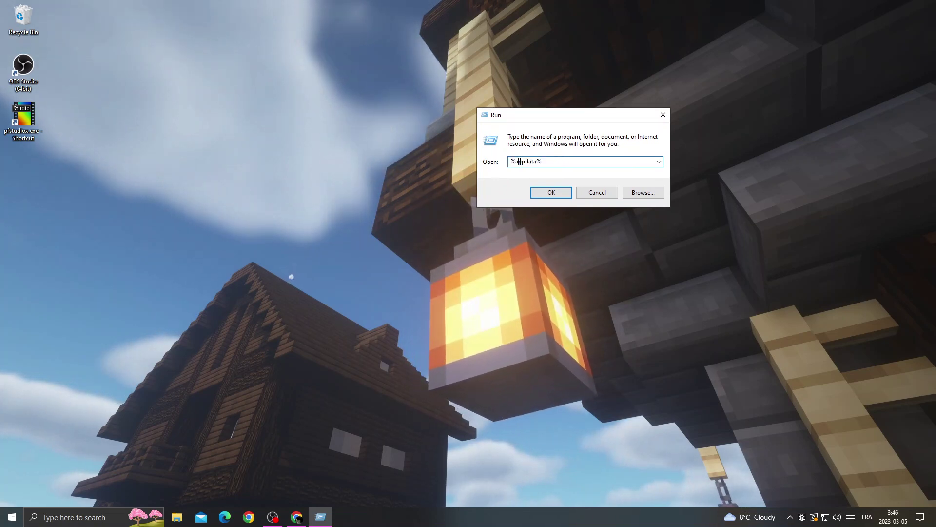
pyautogui.moveTo(564, 115); pyautogui.dragTo(466, 168)
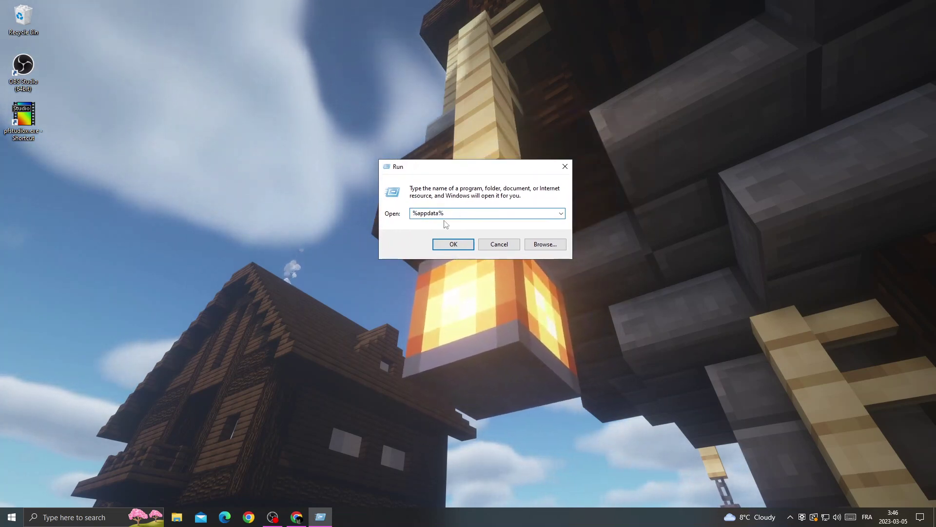
pyautogui.click(453, 243)
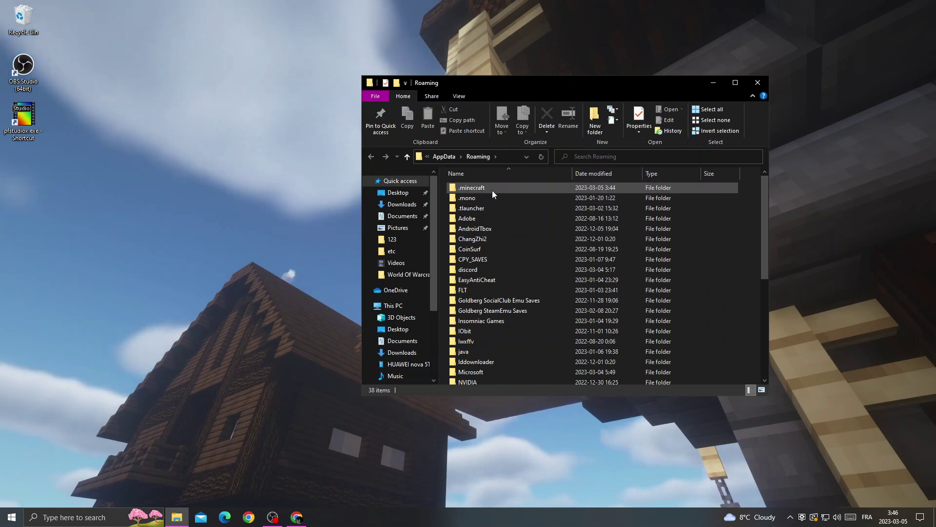
# Step: Open the .minecraft folder inside Roaming
pyautogui.doubleClick(492, 188)
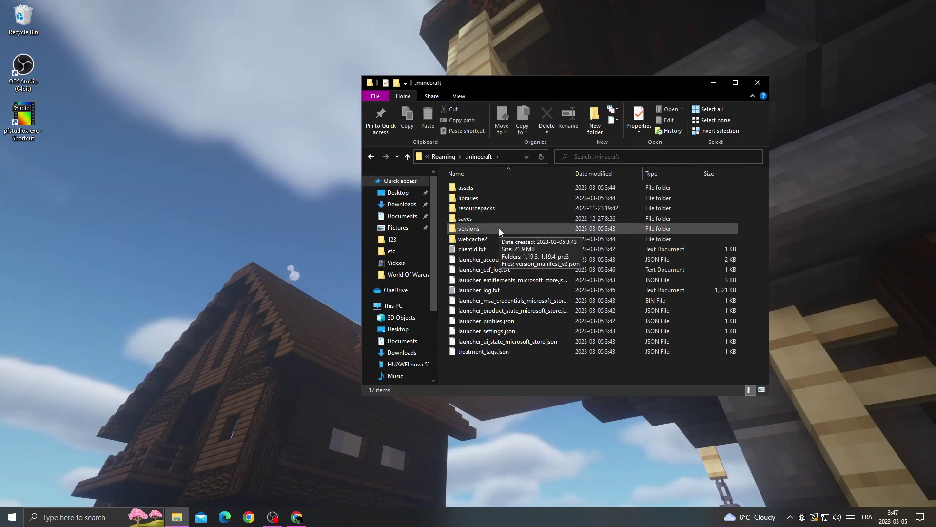
pyautogui.click(498, 229)
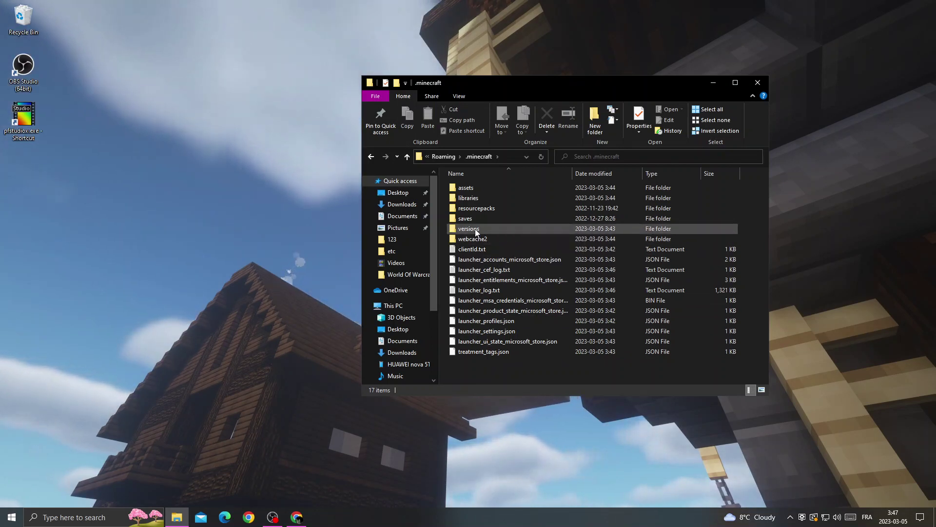
pyautogui.keyDown('ctrl'); pyautogui.click(506, 209); pyautogui.keyUp('ctrl')
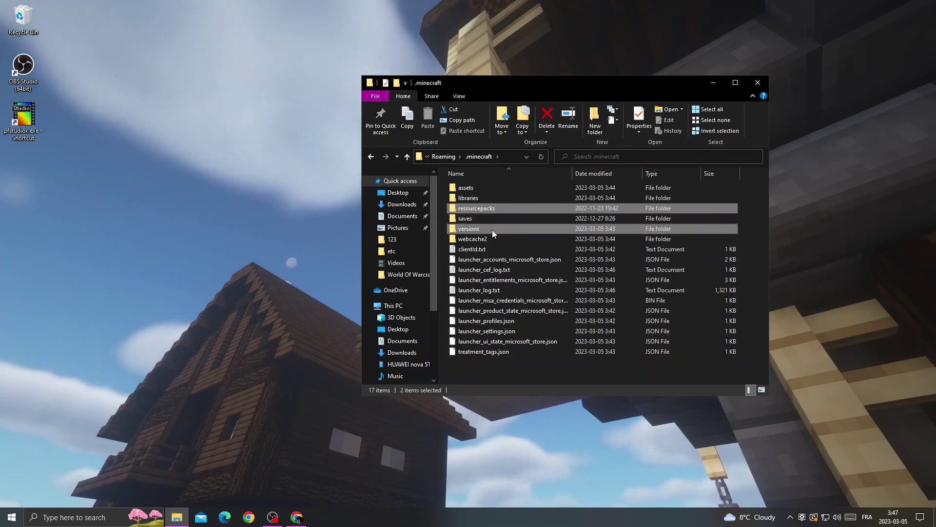
pyautogui.keyDown('ctrl'); pyautogui.click(484, 217); pyautogui.keyUp('ctrl')
# Step: Select the saves and resourcepacks folders together and copy them
pyautogui.hotkey('ctrl', 'space')
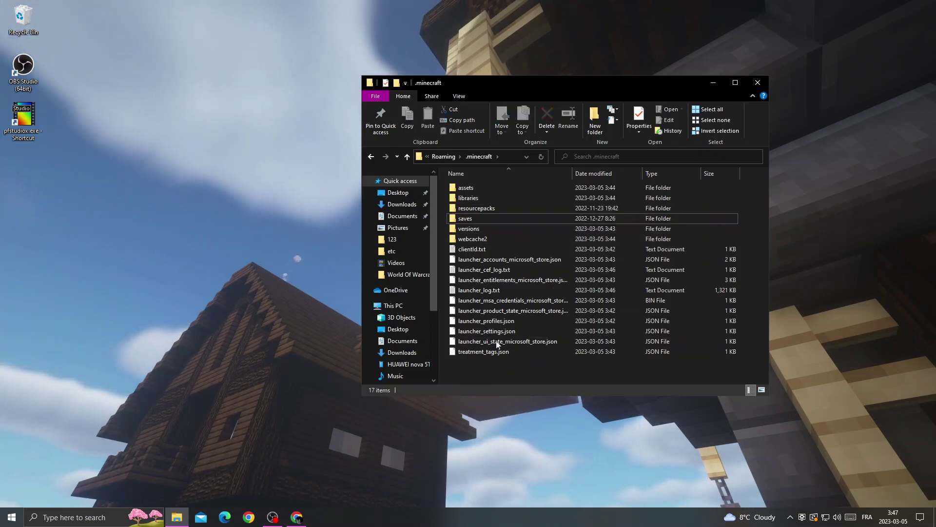
pyautogui.click(476, 218)
pyautogui.keyDown('ctrl'); pyautogui.click(486, 208); pyautogui.keyUp('ctrl')
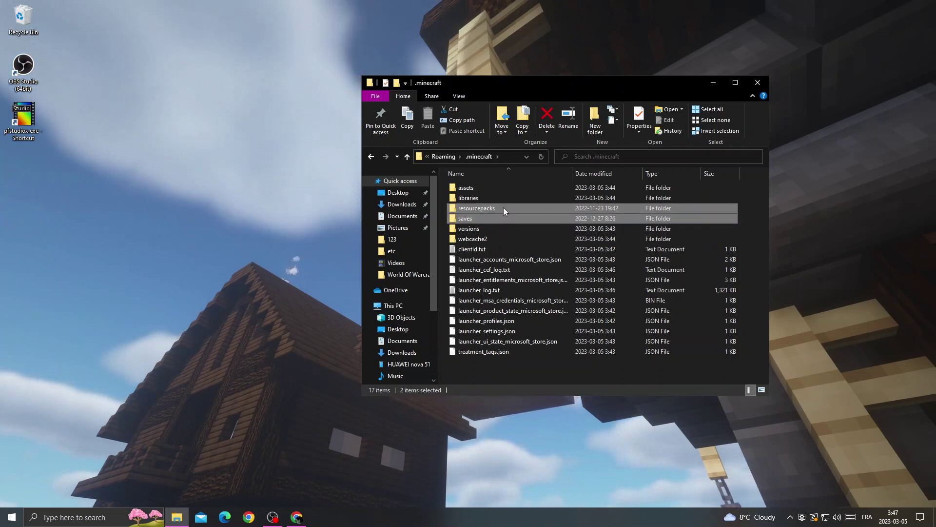
pyautogui.rightClick(504, 210)
pyautogui.click(531, 358)
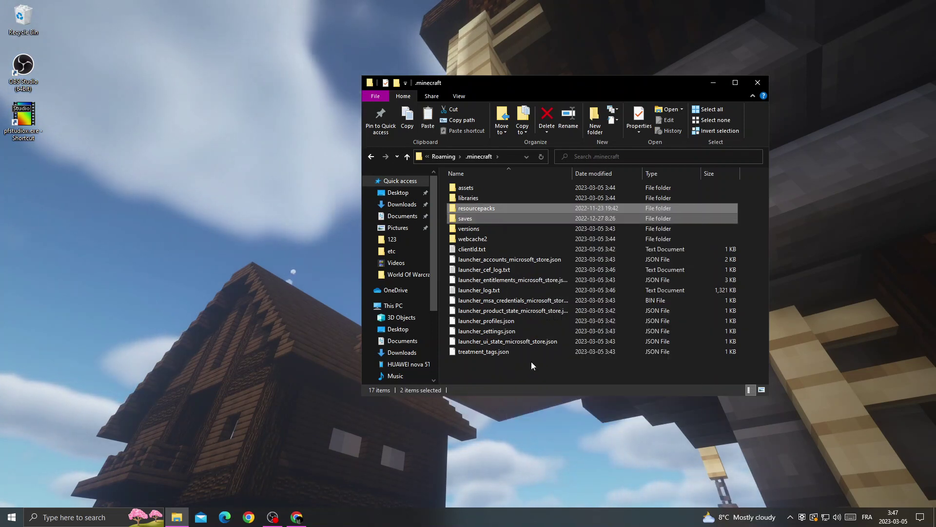
# Step: Paste the resourcepacks and saves folders onto the desktop
pyautogui.rightClick(32, 178)
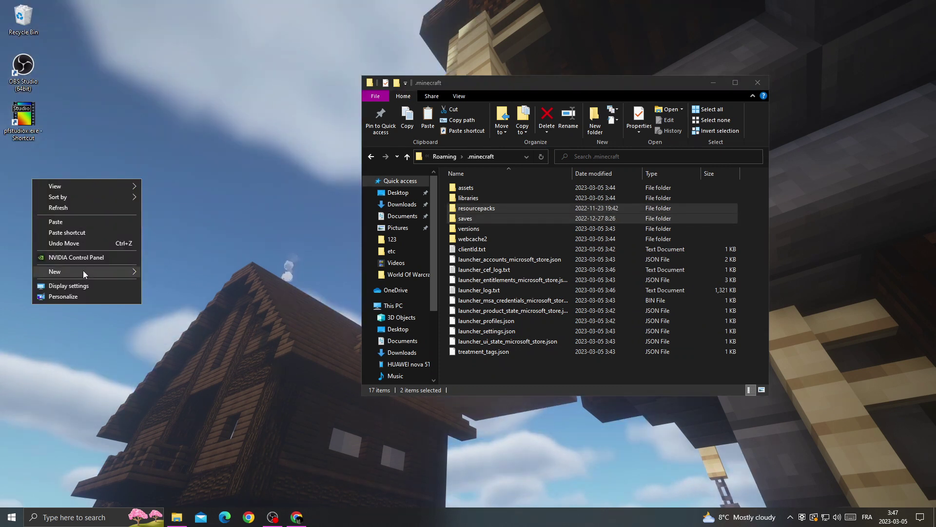
pyautogui.click(70, 222)
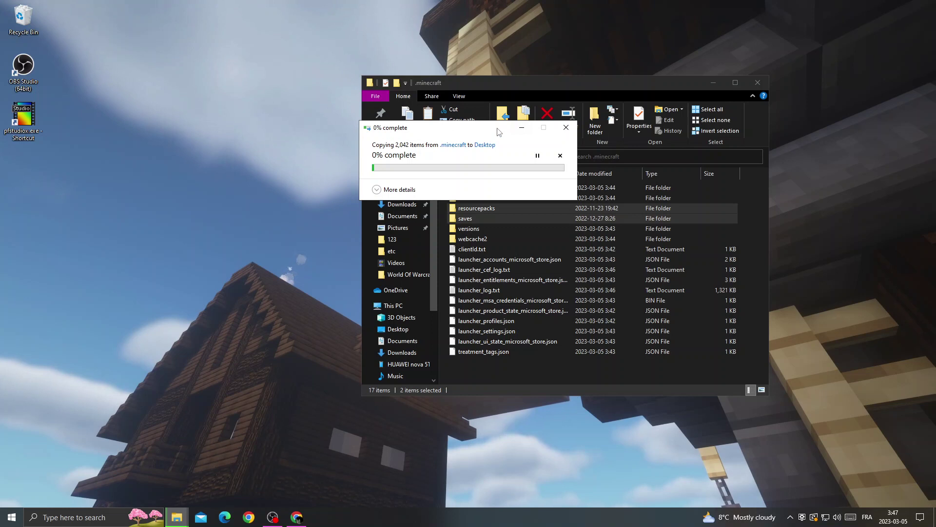
pyautogui.moveTo(475, 133); pyautogui.dragTo(287, 114)
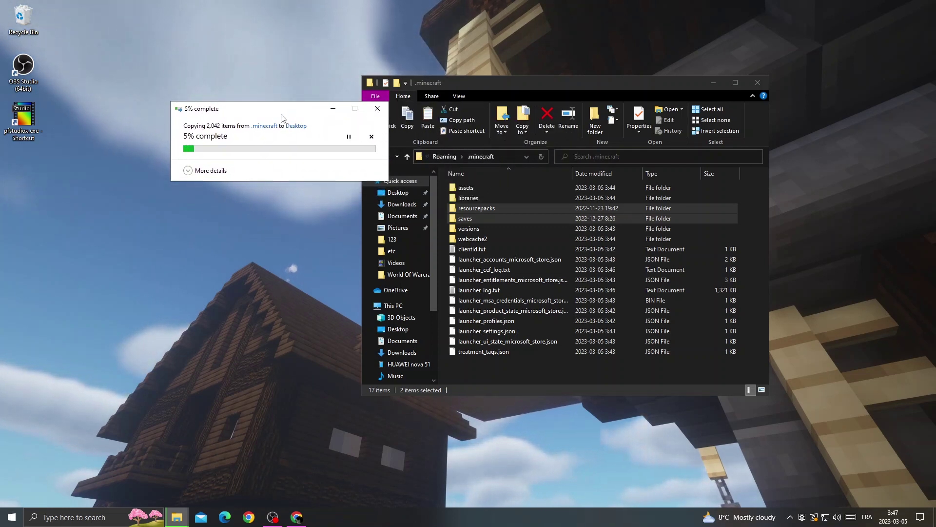
pyautogui.moveTo(287, 109); pyautogui.dragTo(291, 85)
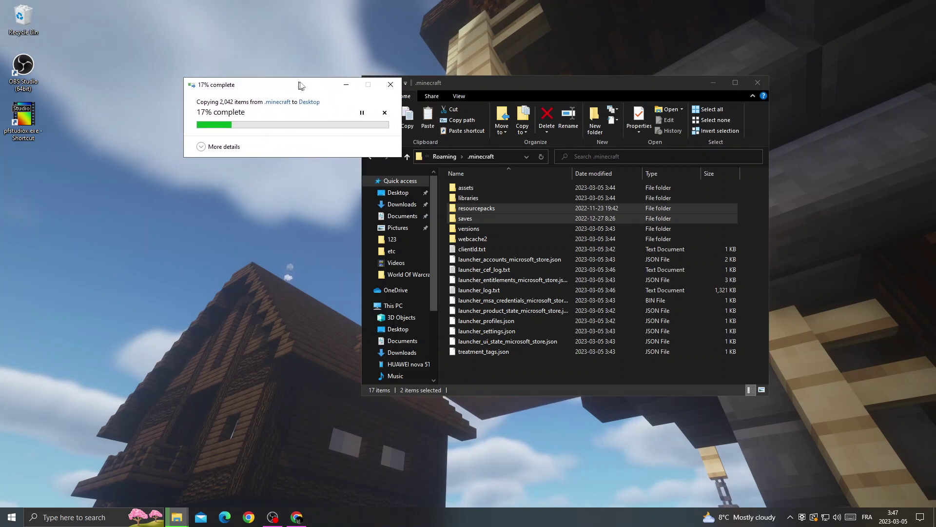
# Step: Minimize the .minecraft window, then pause and hide the screen recorder
pyautogui.click(176, 518)
pyautogui.click(272, 518)
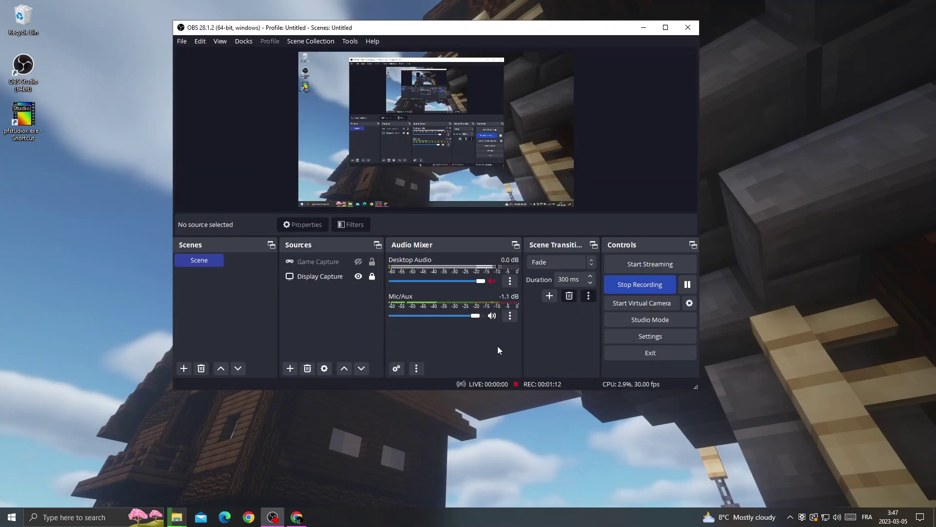
pyautogui.click(687, 285)
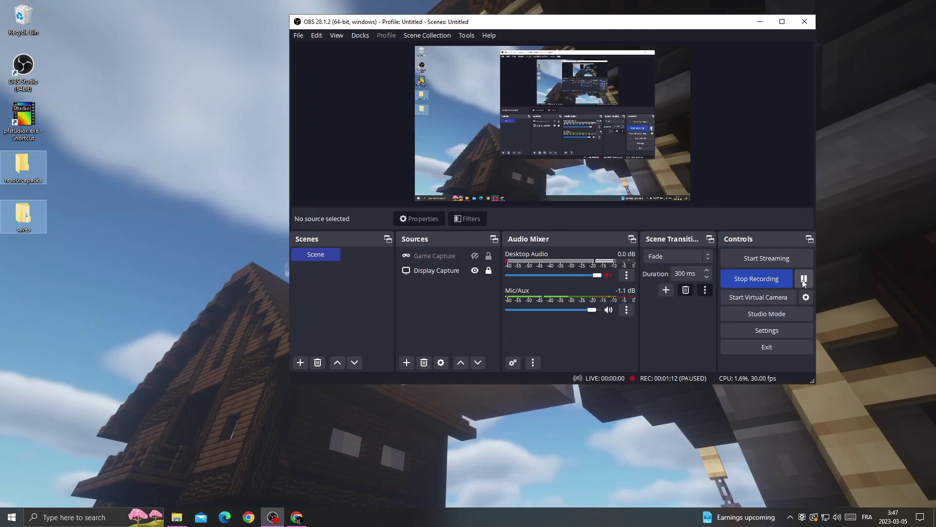
pyautogui.click(759, 21)
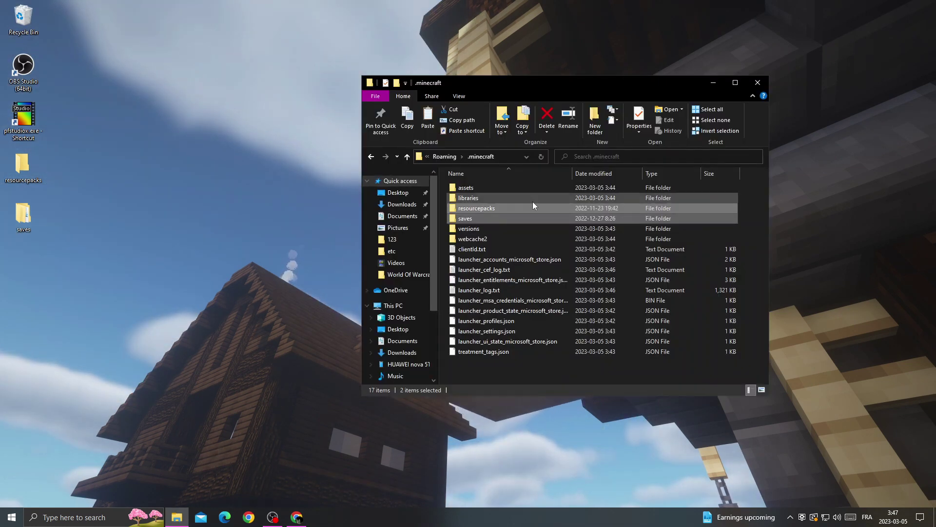
# Step: Go back to Roaming and delete the .minecraft folder
pyautogui.click(370, 157)
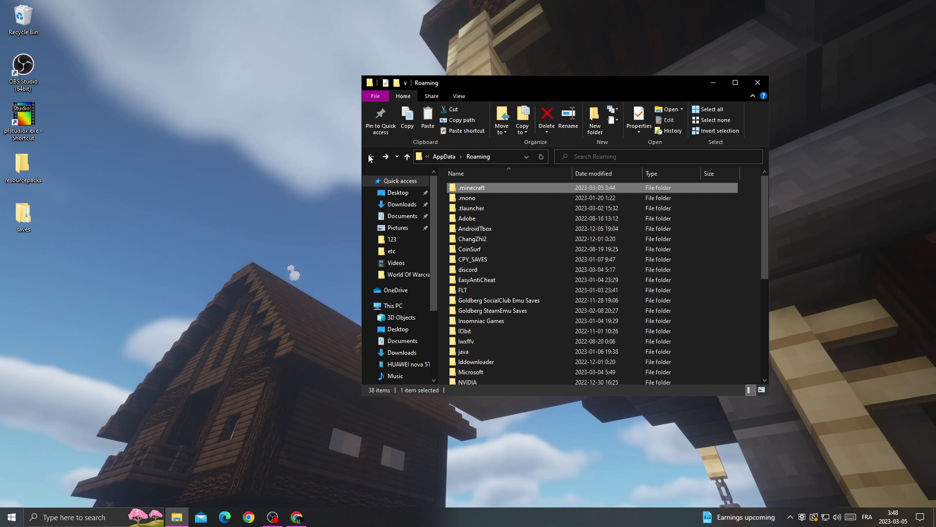
pyautogui.rightClick(508, 190)
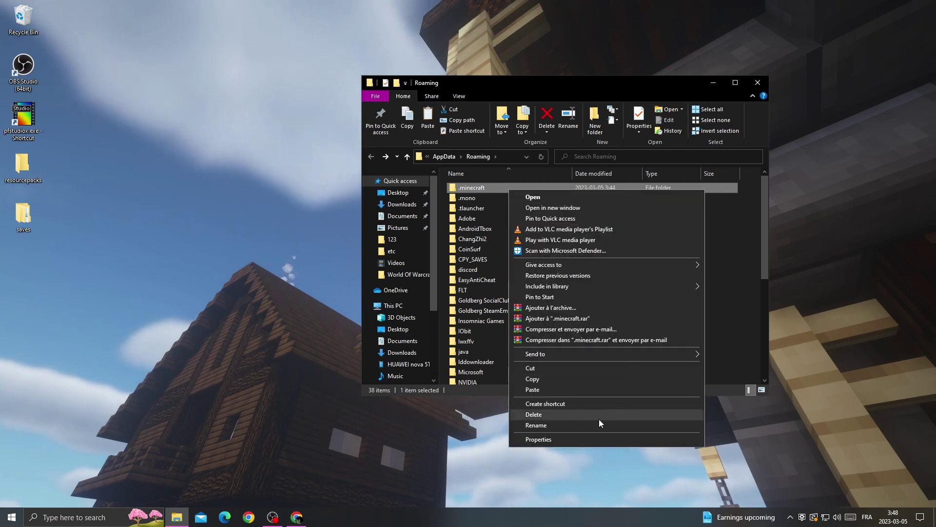
pyautogui.click(565, 419)
pyautogui.press('Delete')
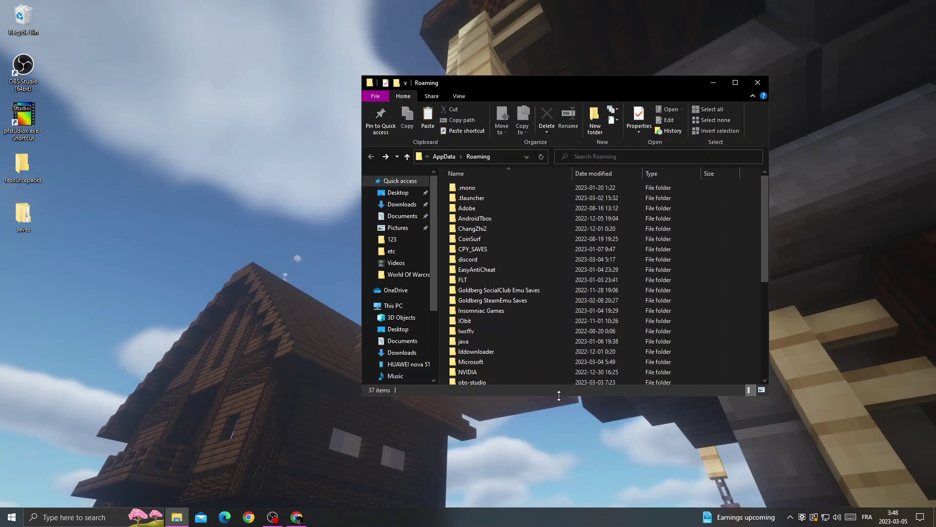
pyautogui.click(65, 518)
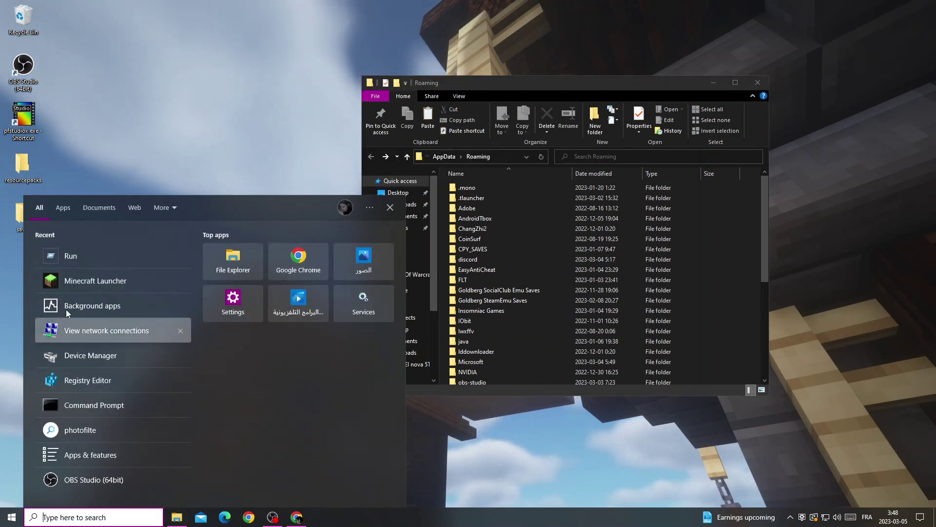
# Step: Launch Minecraft Launcher from the Windows search results
pyautogui.click(74, 281)
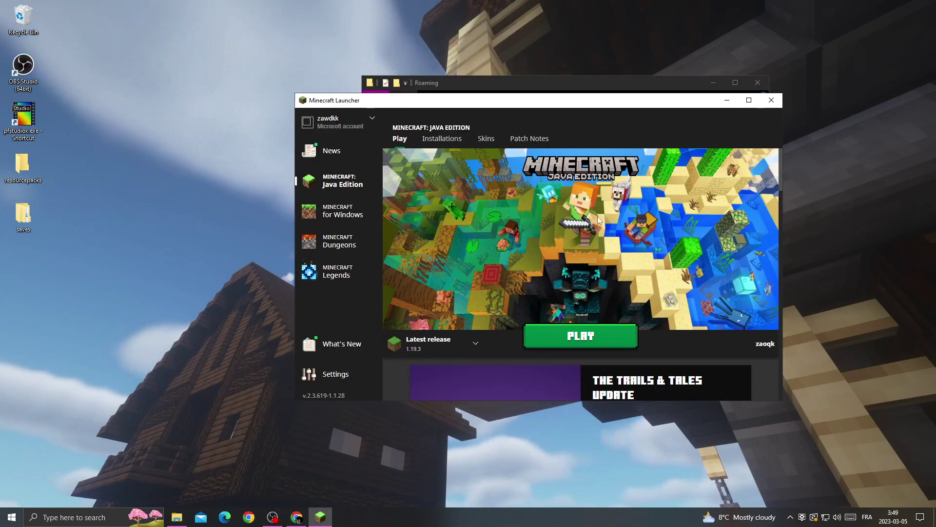
# Step: Arrange the Roaming folder and launcher windows side by side
pyautogui.click(178, 518)
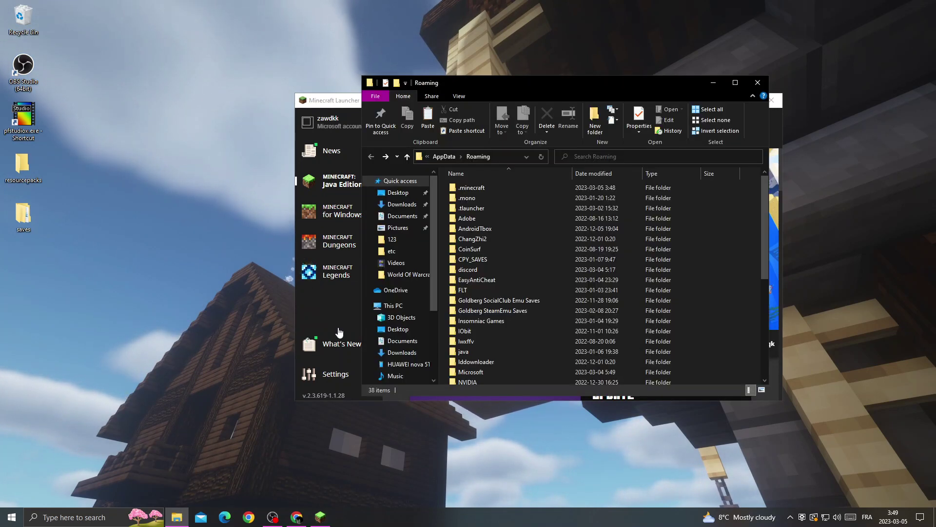
pyautogui.moveTo(572, 85); pyautogui.dragTo(705, 88)
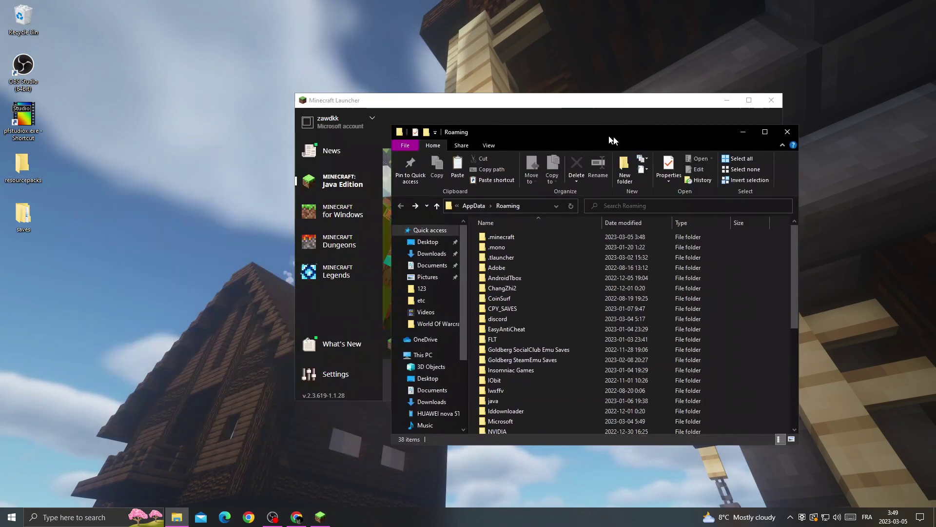
pyautogui.moveTo(440, 107); pyautogui.dragTo(284, 142)
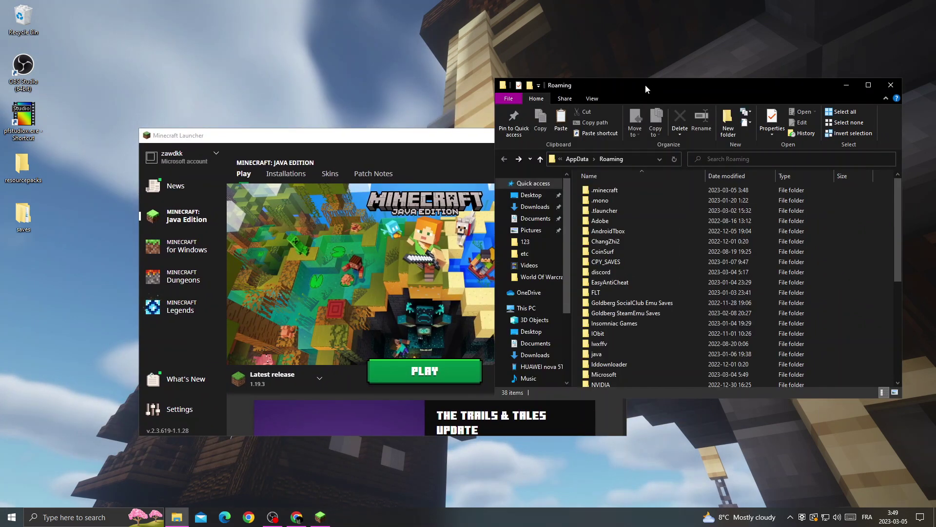
pyautogui.moveTo(646, 84); pyautogui.dragTo(554, 68)
# Step: Open the new .minecraft folder and drag the desktop resourcepacks and saves into it
pyautogui.doubleClick(523, 170)
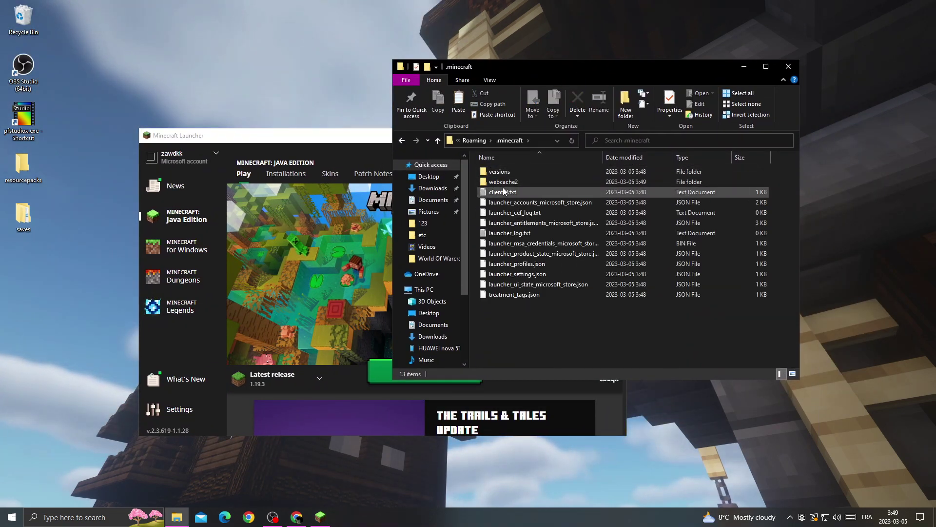
pyautogui.click(57, 243)
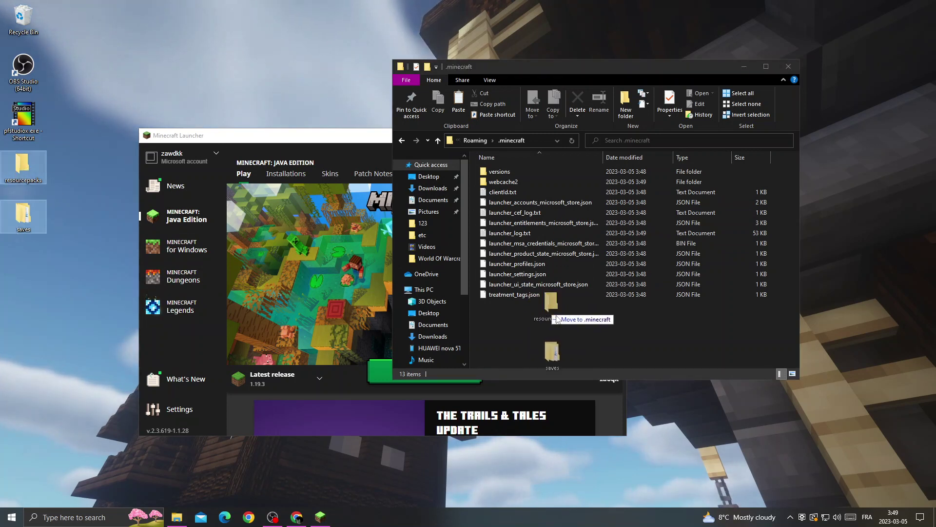
pyautogui.moveTo(130, 152); pyautogui.dragTo(554, 340)
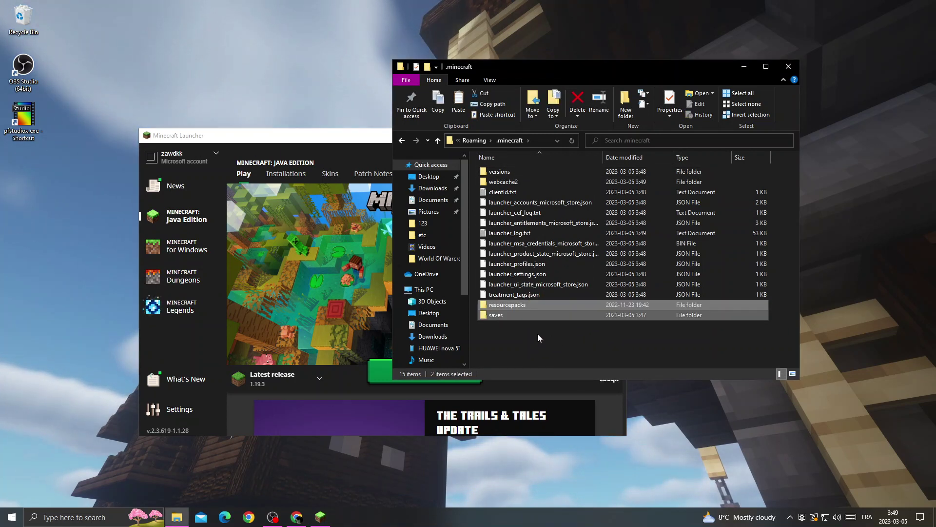
pyautogui.click(554, 340)
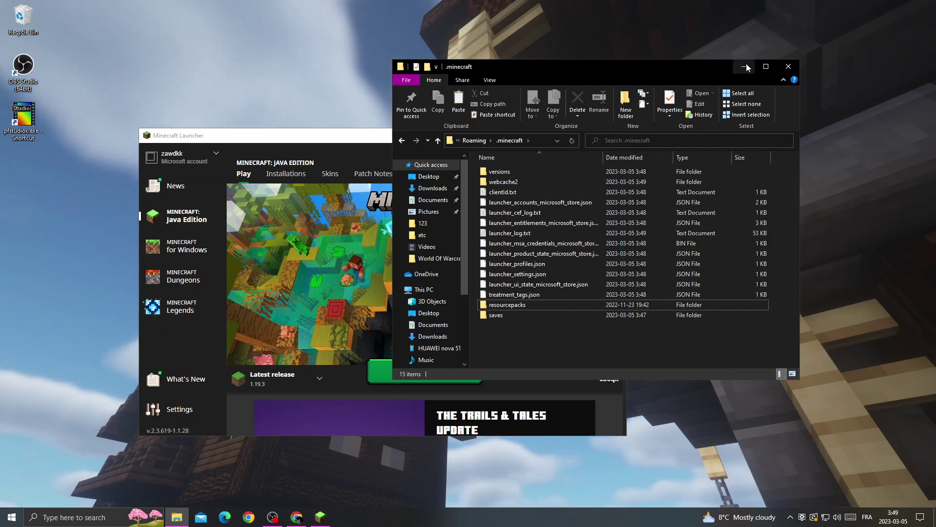
# Step: Close the .minecraft Explorer window, move the launcher higher, and dismiss the Start menu
pyautogui.click(789, 67)
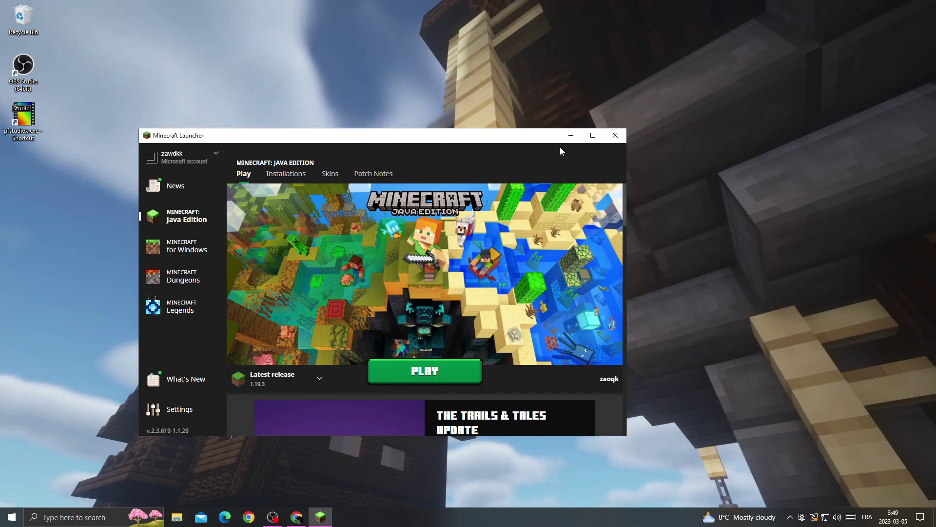
pyautogui.moveTo(505, 139); pyautogui.dragTo(600, 36)
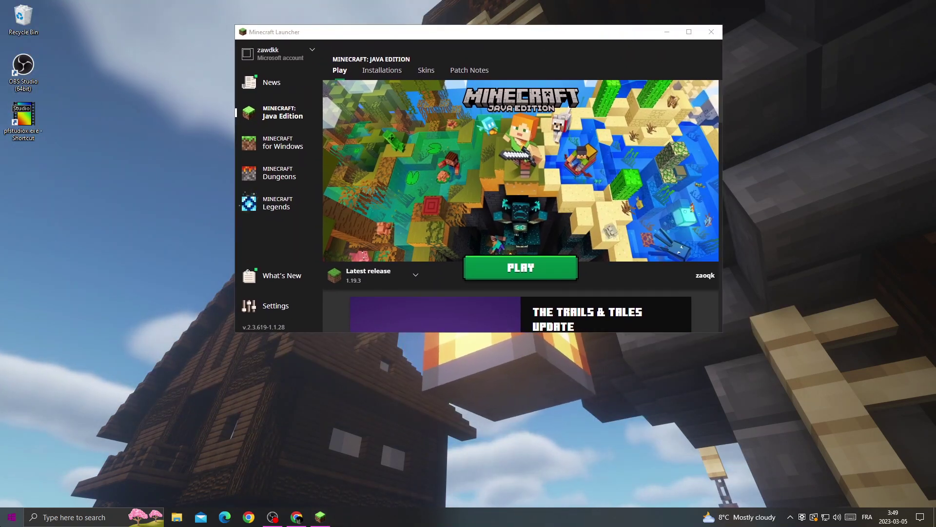
pyautogui.click(10, 517)
pyautogui.click(11, 496)
pyautogui.click(590, 214)
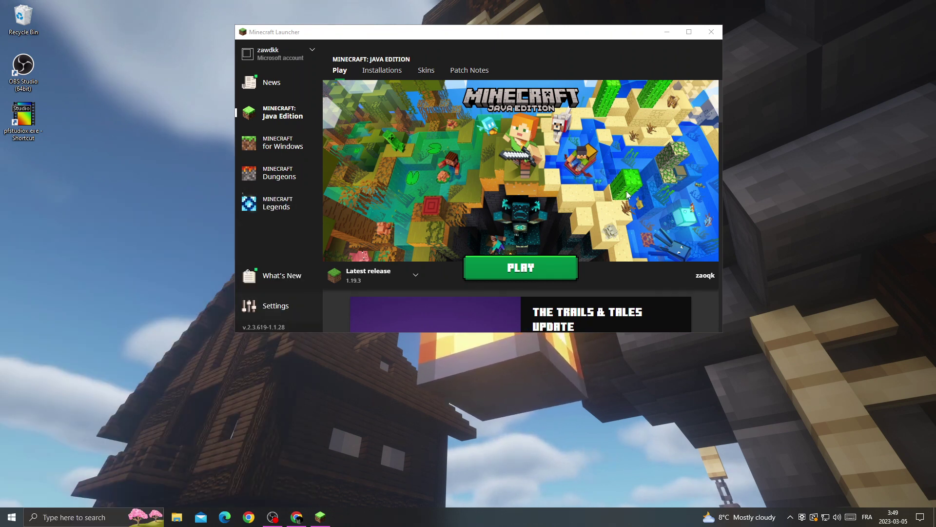